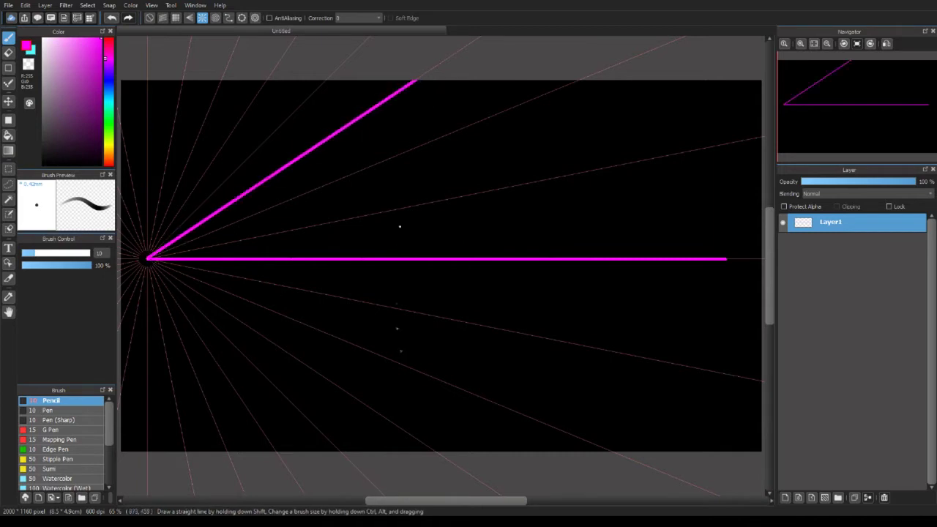
Draw the lower magenta diagonal ray to the vanishing point and erase the outer ends of both diagonal rays.
drag(435, 451, 148, 257)
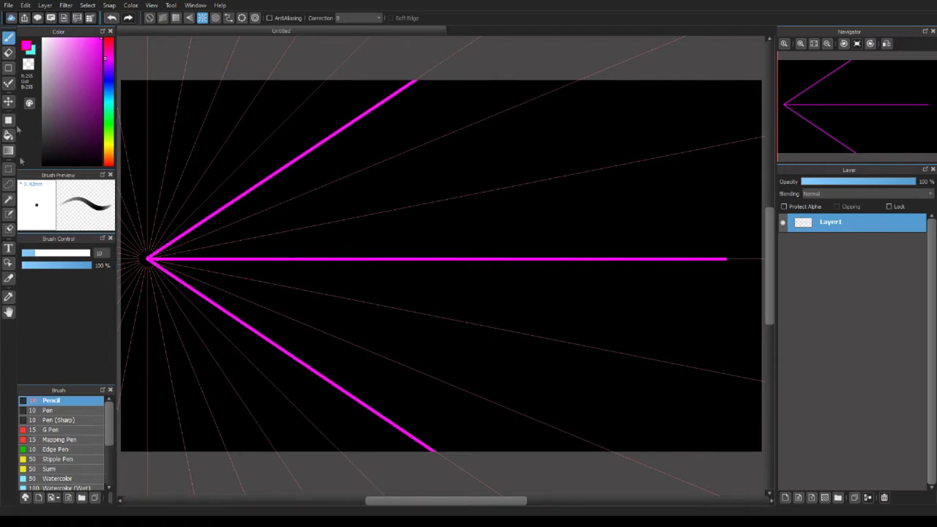
key(e)
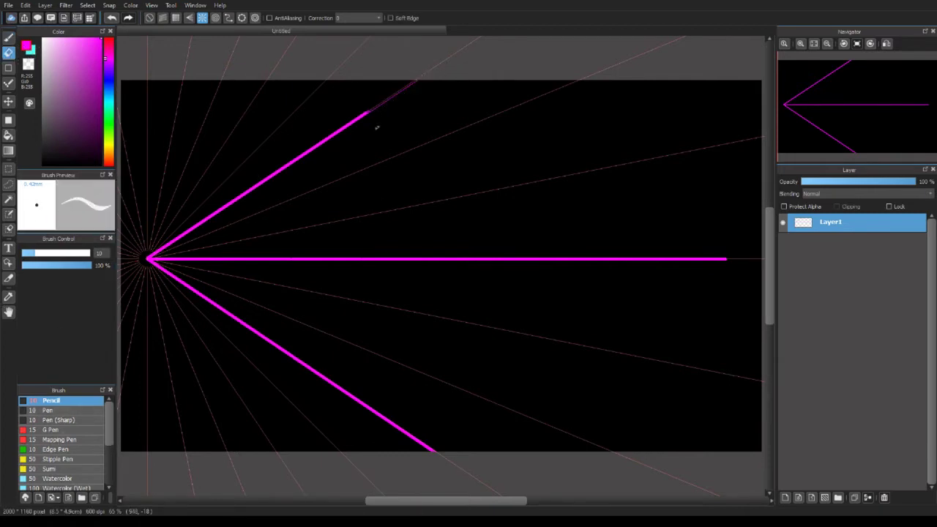
mouse_move(445, 462)
mouse_down()
mouse_move(382, 431)
mouse_move(442, 456)
mouse_up()
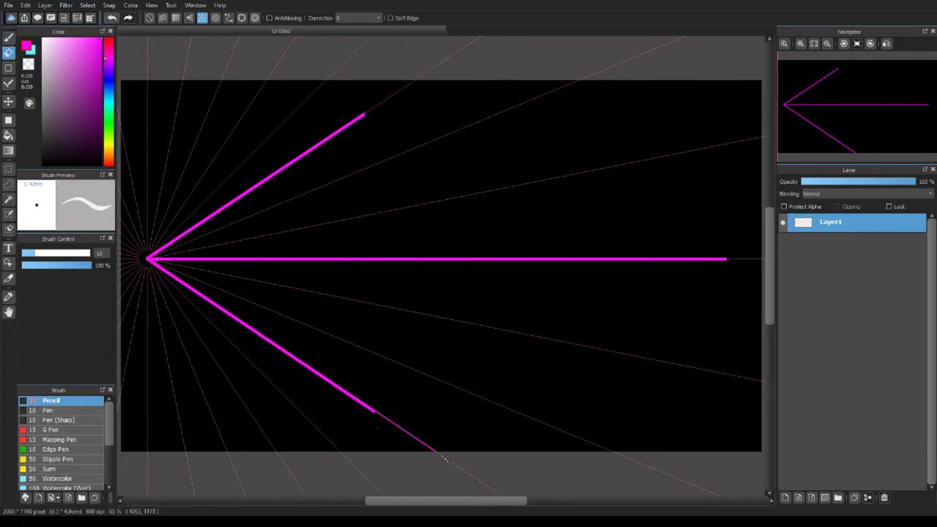
Soften the outer ends of all three magenta rays with the Blur brush at size 50.
scroll(73, 440, down, 3)
click(66, 452)
mouse_move(348, 399)
mouse_down()
mouse_move(312, 389)
mouse_move(329, 383)
mouse_move(360, 400)
mouse_move(296, 361)
mouse_move(451, 449)
mouse_move(331, 381)
mouse_move(429, 444)
mouse_up()
mouse_move(282, 163)
mouse_down()
mouse_move(368, 103)
mouse_move(319, 144)
mouse_move(412, 87)
mouse_up()
drag(506, 259, 725, 259)
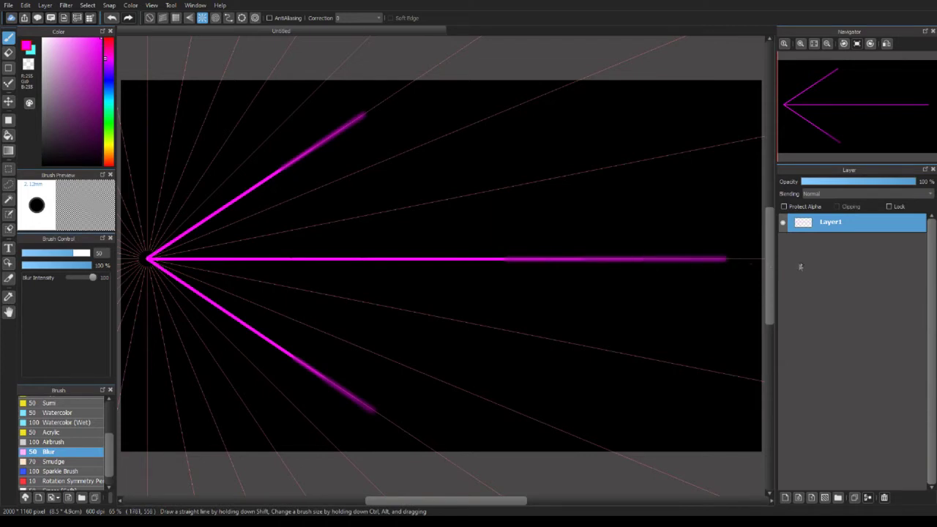
Smudge the blurred ends of the three magenta rays outward along the radial guides so they taper off.
click(53, 461)
drag(300, 153, 450, 66)
drag(335, 382, 410, 438)
drag(547, 256, 812, 264)
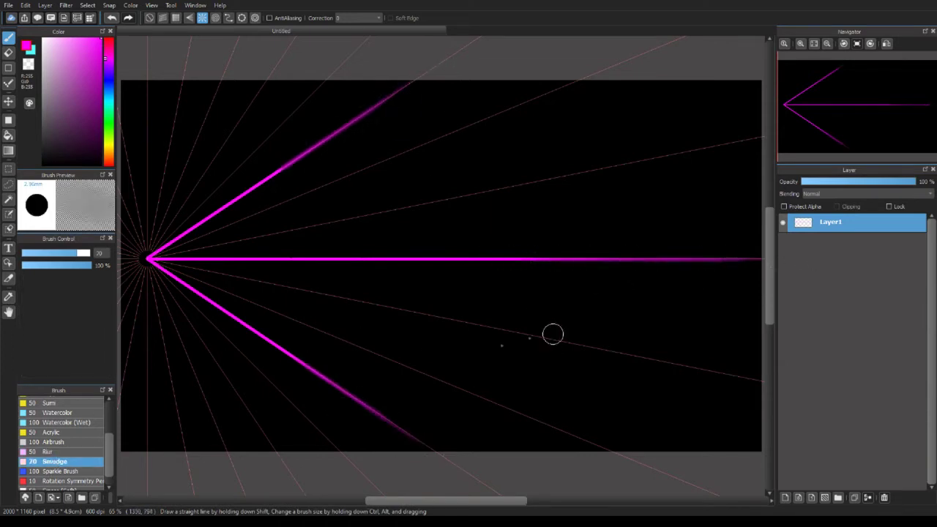
Add a new empty layer above Layer1.
click(73, 209)
click(786, 498)
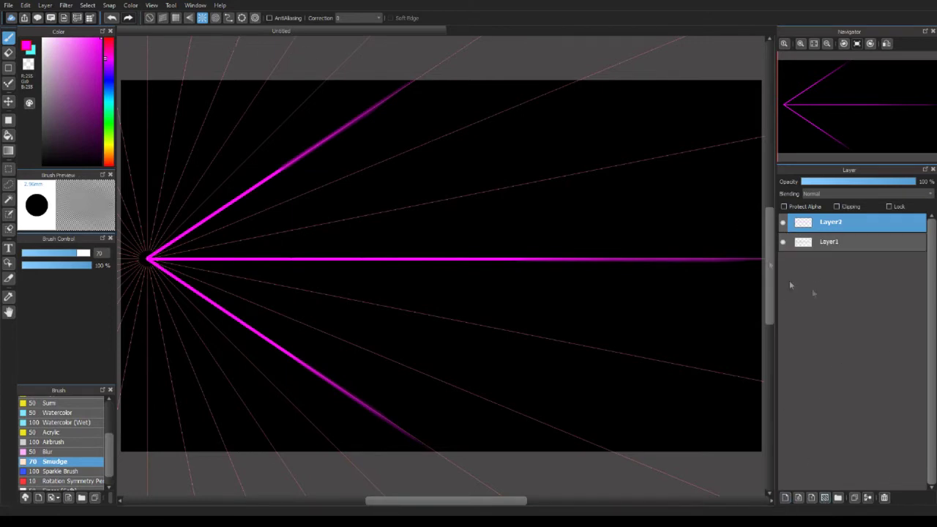
Draw three cyan Pencil lines over the magenta rays on Layer1, each running in to the vanishing point.
click(828, 243)
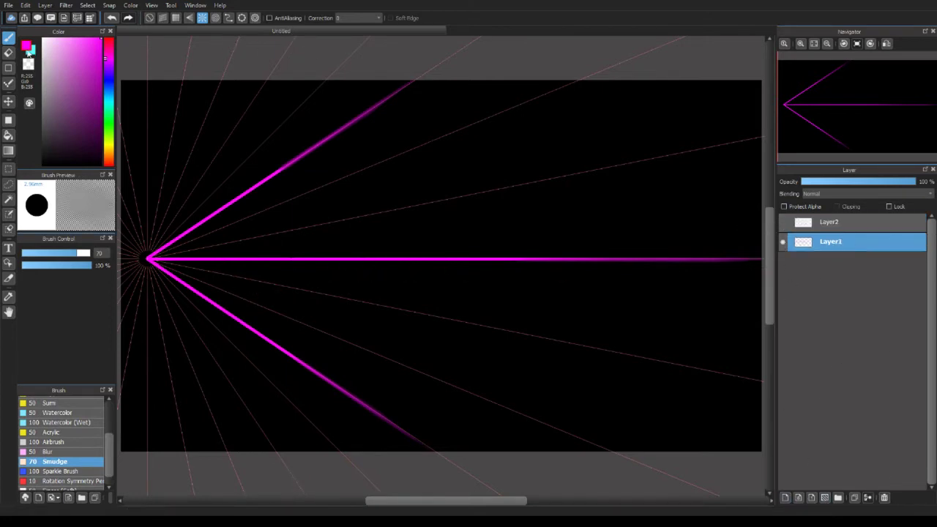
scroll(62, 432, up, 3)
click(51, 401)
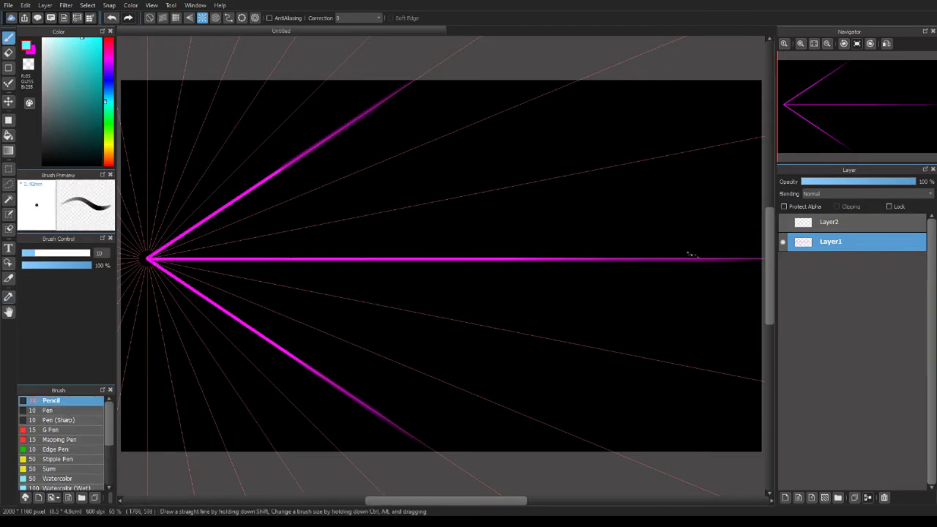
drag(704, 261, 148, 258)
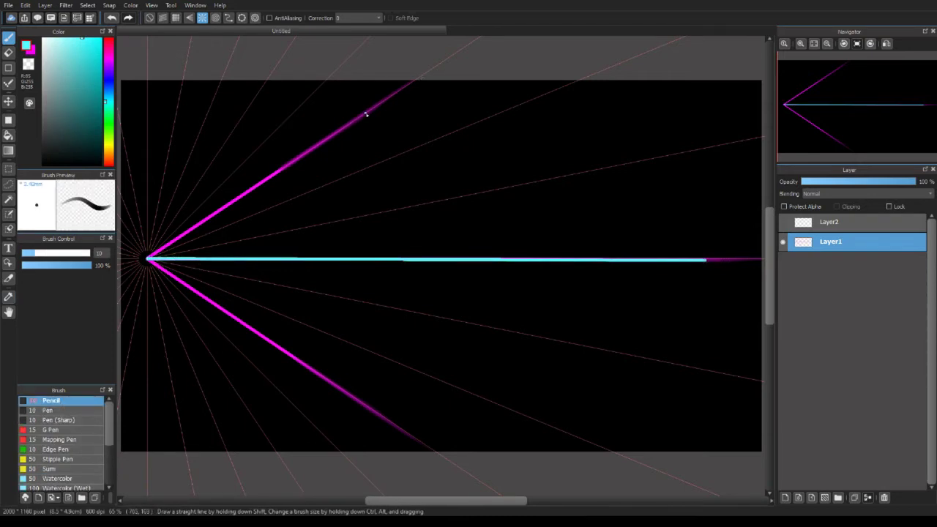
drag(366, 113, 148, 258)
drag(358, 400, 148, 258)
Blur the outer ends of the three cyan lines on Layer1 with the Blur brush.
scroll(65, 444, down, 3)
click(67, 438)
drag(289, 355, 525, 491)
drag(322, 372, 440, 444)
drag(270, 340, 550, 512)
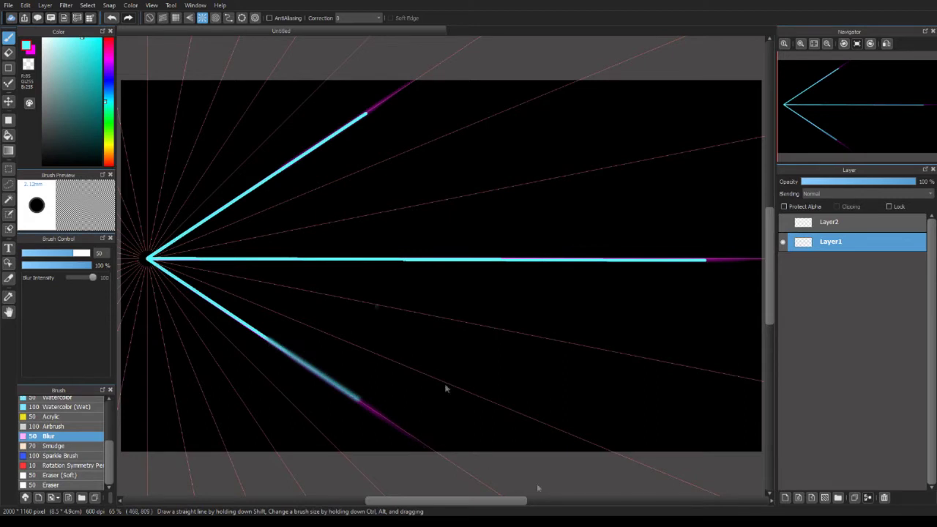
mouse_move(259, 178)
mouse_down()
mouse_move(416, 72)
mouse_move(301, 159)
mouse_move(365, 113)
mouse_up()
drag(515, 260, 707, 260)
Smudge the ends of the cyan lines on Layer1 outward into the magenta.
click(88, 446)
drag(259, 183, 410, 84)
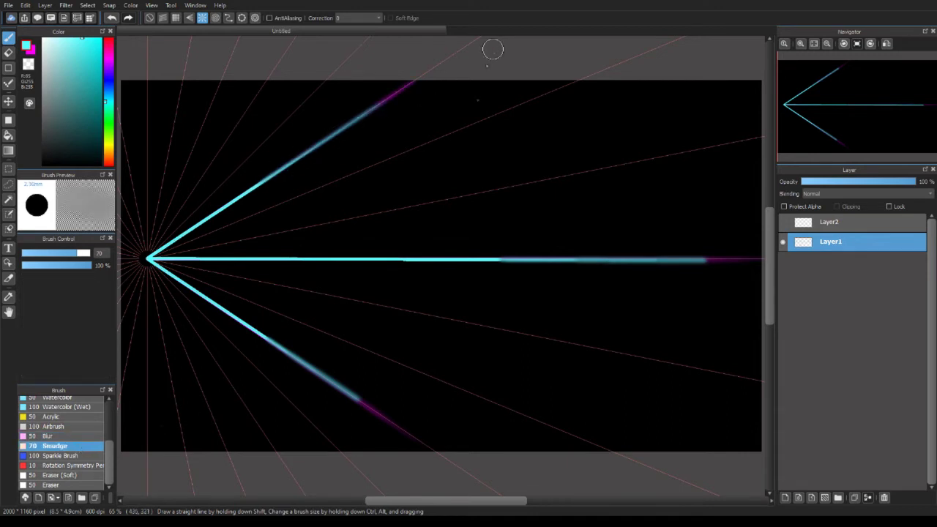
drag(272, 339, 399, 421)
drag(498, 259, 761, 259)
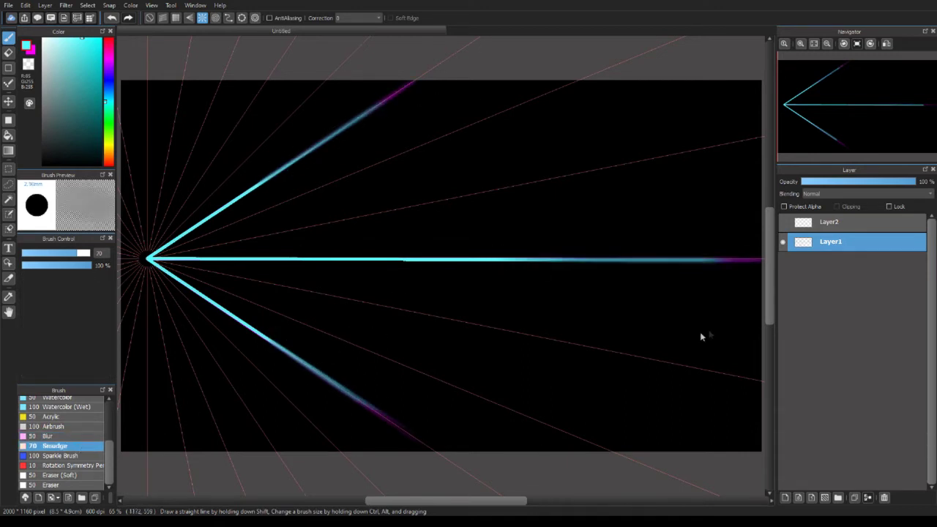
Examine Layer1 and Layer2 to check which layer holds the cyan strokes.
click(831, 222)
click(831, 242)
click(783, 242)
click(783, 242)
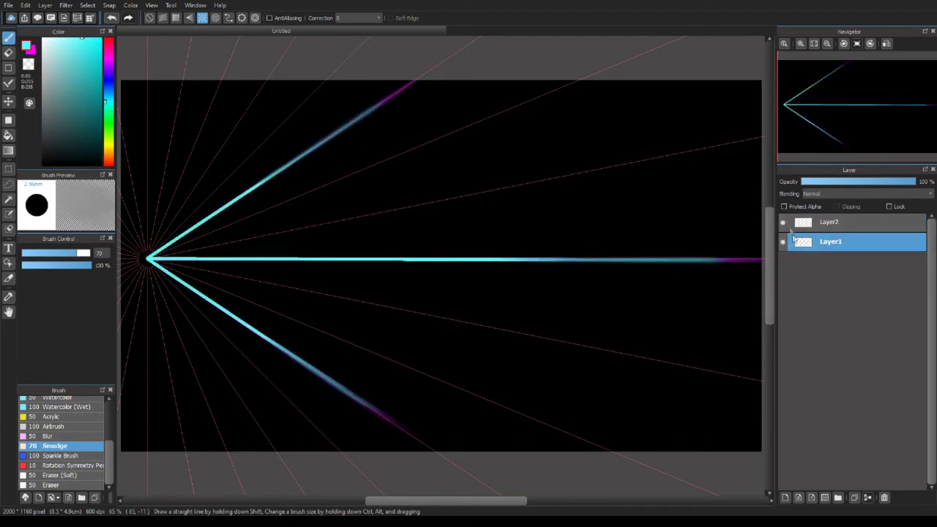
click(836, 225)
click(834, 241)
click(831, 224)
click(831, 241)
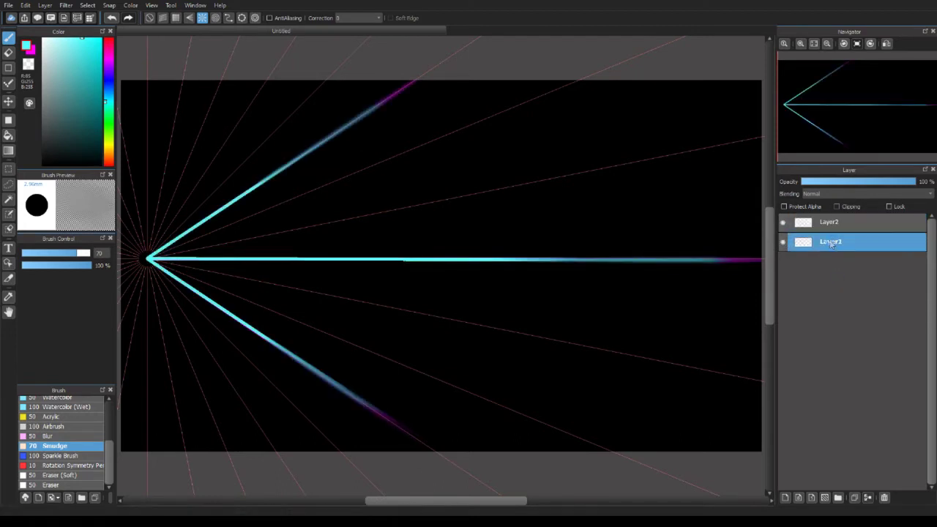
Undo all the cyan line, blur and smudge strokes made on Layer1.
click(111, 17)
click(110, 18)
click(110, 19)
click(111, 19)
click(110, 19)
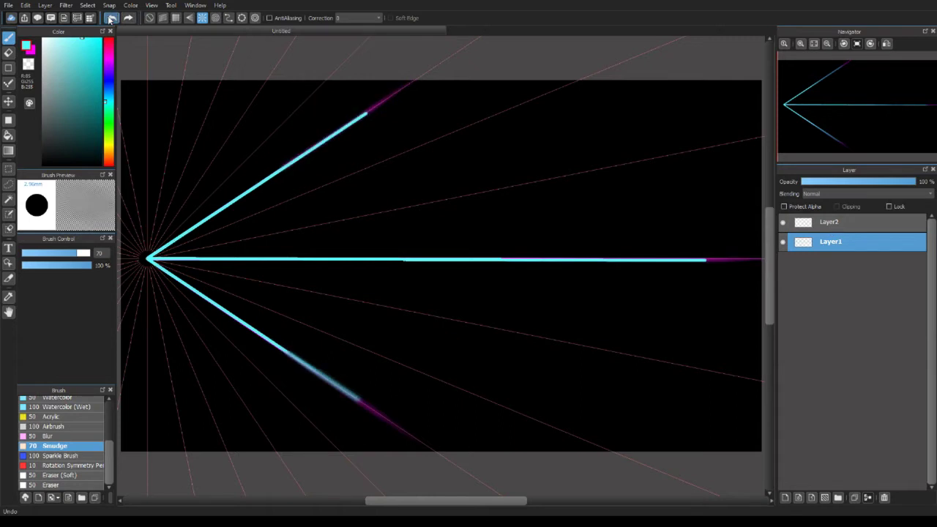
click(111, 19)
click(110, 19)
click(111, 19)
Make Layer2 the active layer and hide Layer1 with the magenta rays.
click(824, 223)
click(784, 241)
key(ctrl+y)
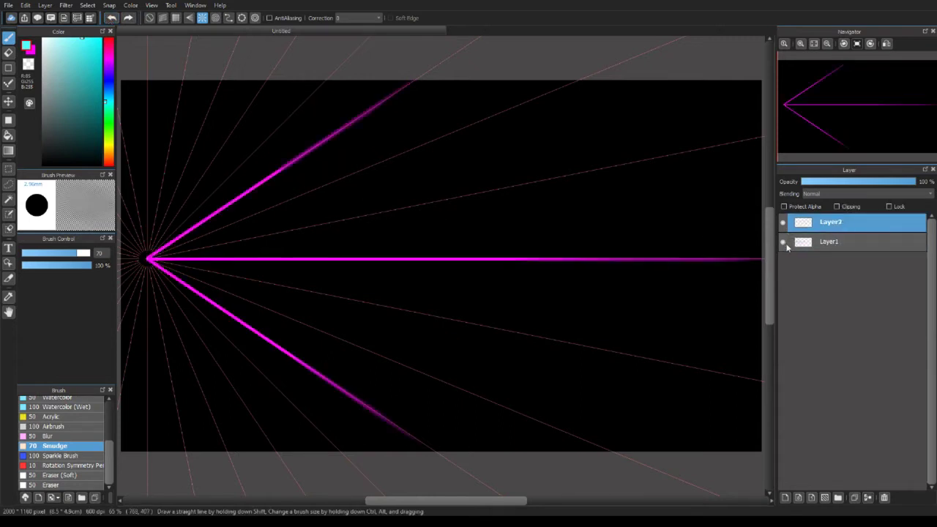
key(ctrl+z)
Draw a horizontal and two diagonal cyan rays from the vanishing point on Layer2 with the Pencil at size 10.
scroll(63, 418, up, 4)
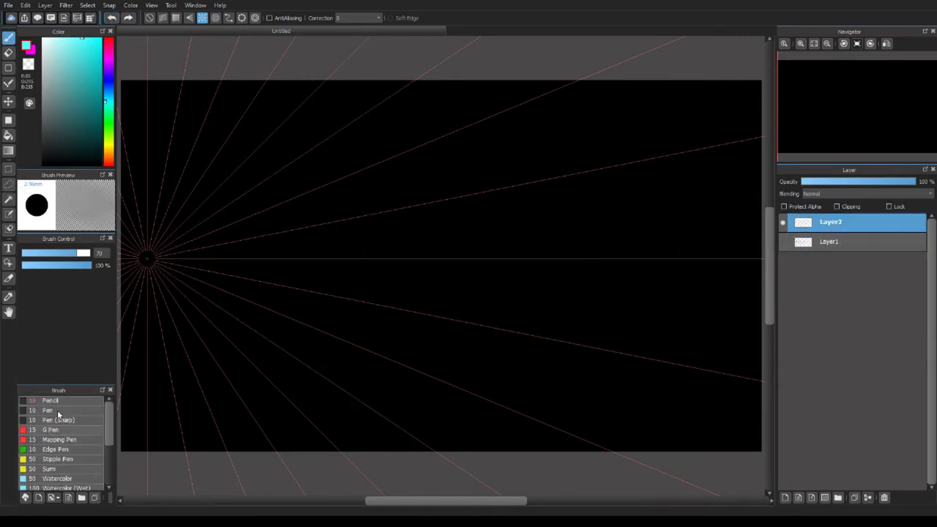
click(51, 401)
mouse_move(661, 257)
mouse_down()
mouse_move(226, 272)
mouse_move(146, 258)
mouse_up()
drag(416, 81, 148, 257)
shift+click(454, 466)
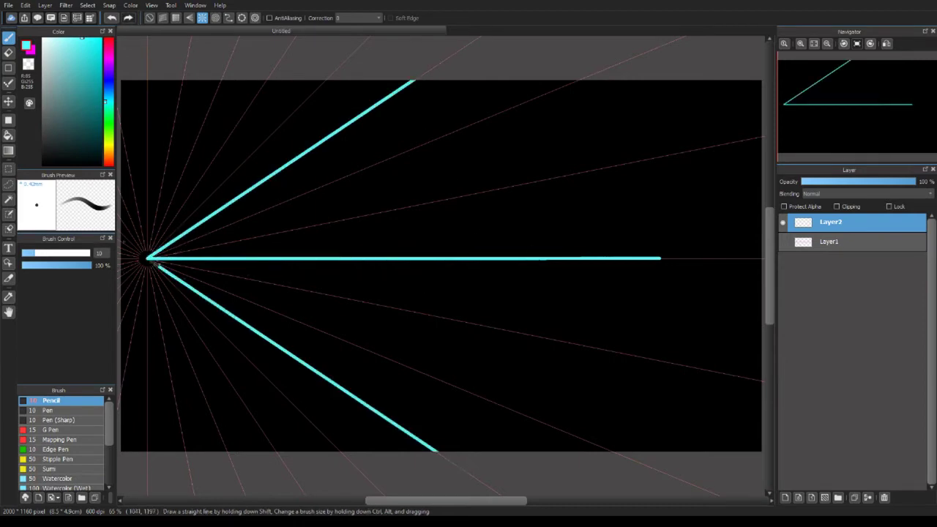
Erase the outer parts of both cyan diagonal rays to shorten them.
key(e)
mouse_move(439, 454)
mouse_down()
mouse_move(396, 423)
mouse_move(407, 441)
mouse_move(461, 469)
mouse_move(364, 407)
mouse_up()
drag(423, 76, 333, 135)
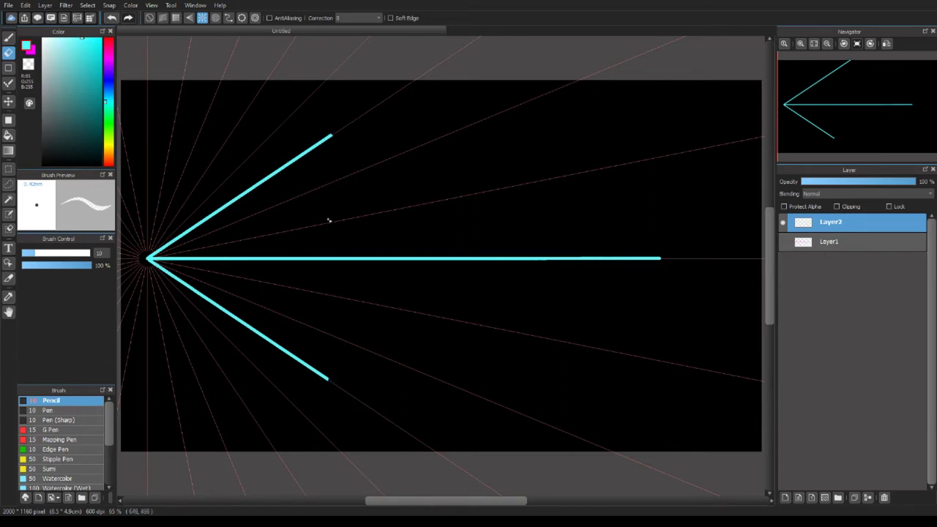
Soften the outer ends of the three cyan rays on Layer2 with the Blur brush.
scroll(88, 455, down, 5)
click(60, 438)
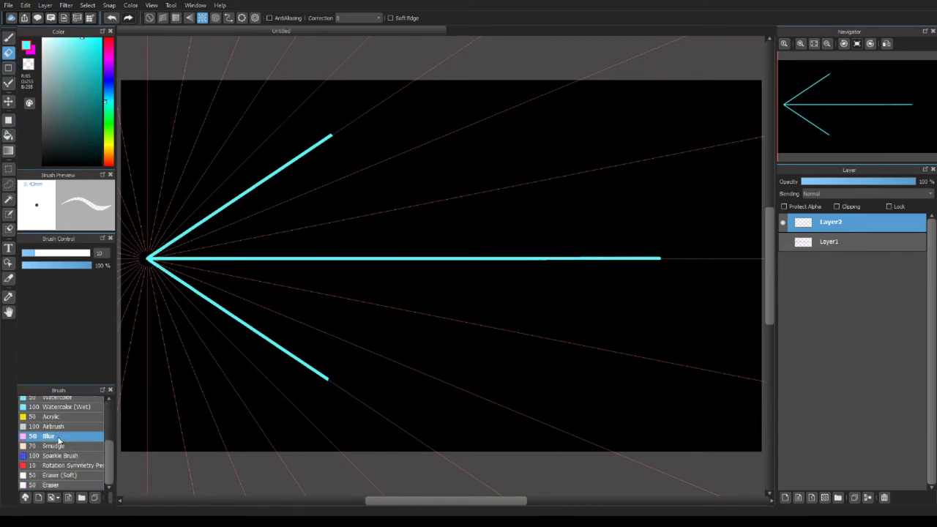
mouse_move(278, 169)
mouse_down()
mouse_move(333, 134)
mouse_move(247, 183)
mouse_move(326, 139)
mouse_up()
drag(254, 331, 320, 379)
drag(500, 257, 662, 258)
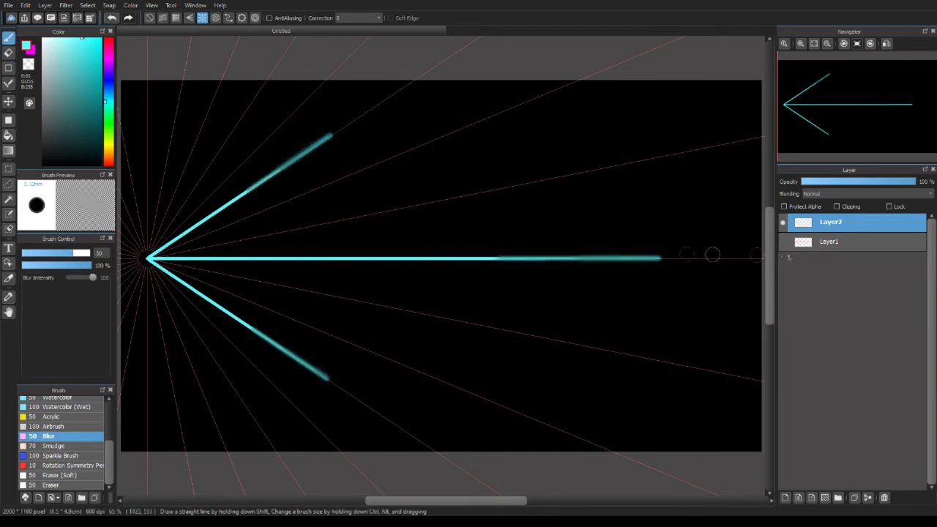
Smudge the blurred ends of the cyan rays on Layer2 outward along the radial guides.
click(51, 445)
drag(315, 150, 399, 87)
mouse_move(246, 330)
mouse_down()
mouse_move(343, 390)
mouse_move(359, 389)
mouse_move(424, 446)
mouse_up()
drag(505, 258, 733, 258)
Show Layer1 again and view the combined rays with snapping briefly off, restoring the radial snap.
click(785, 242)
click(835, 244)
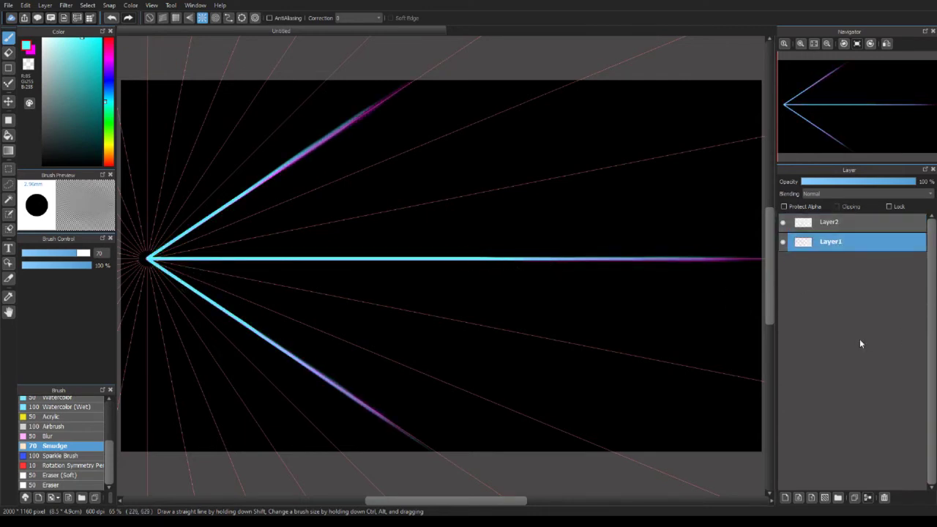
click(150, 17)
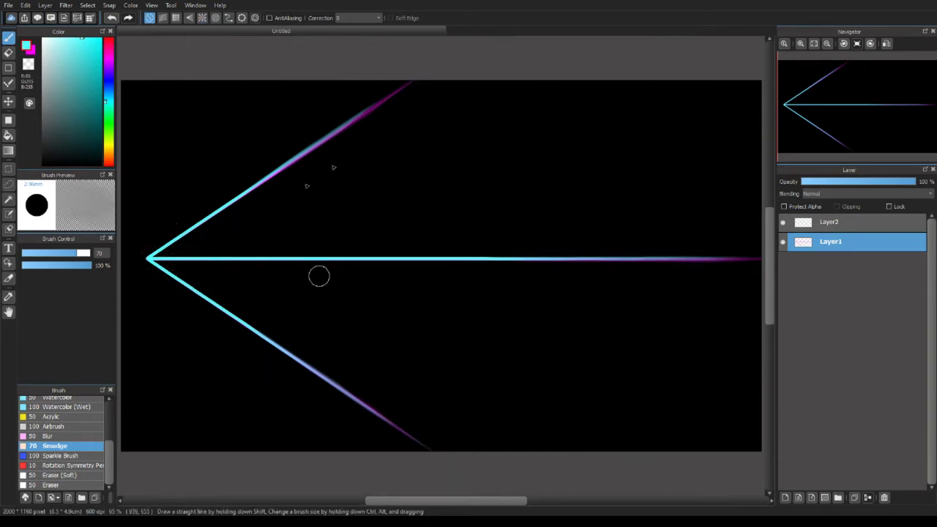
click(202, 17)
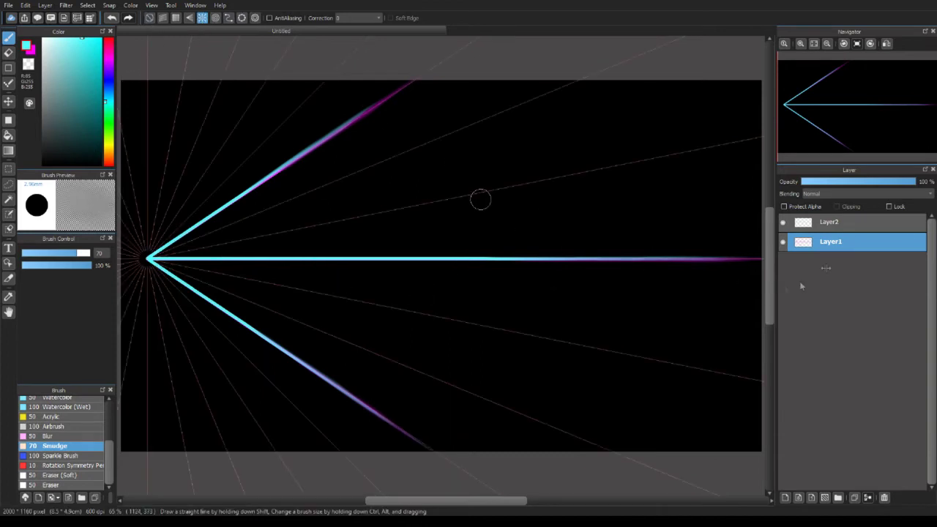
Add a new layer on top of the stack, hide Layer1 and Layer2, and make the new layer active.
click(785, 497)
drag(847, 240, 839, 219)
click(822, 244)
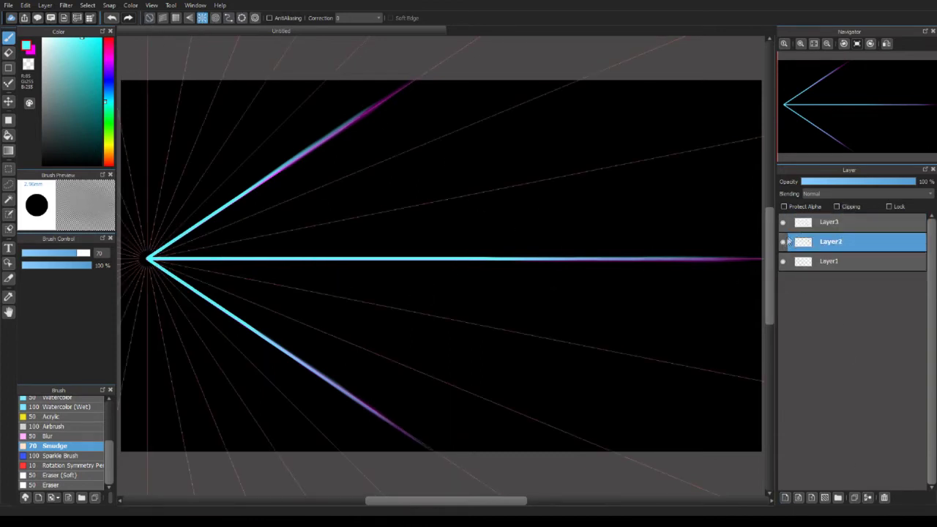
click(784, 242)
click(784, 262)
click(814, 223)
Set the colour to white and draw one horizontal and two short diagonal Pencil rays from the vanishing point on Layer3.
click(32, 53)
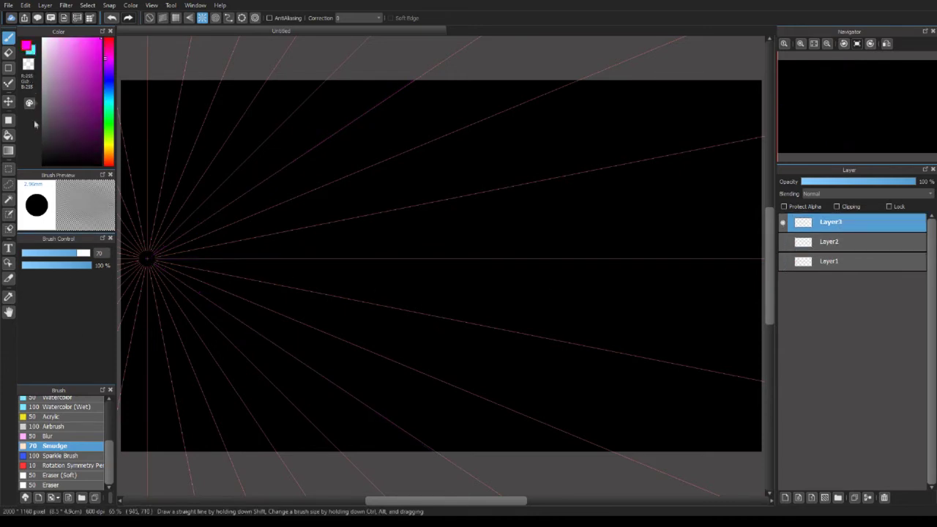
right_click(489, 332)
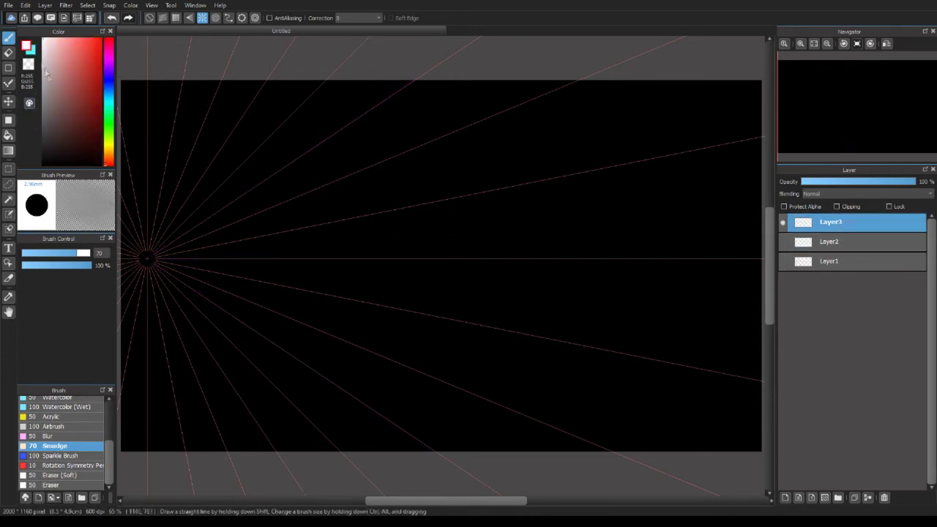
scroll(57, 425, up, 5)
click(54, 402)
drag(505, 260, 147, 259)
drag(236, 197, 147, 259)
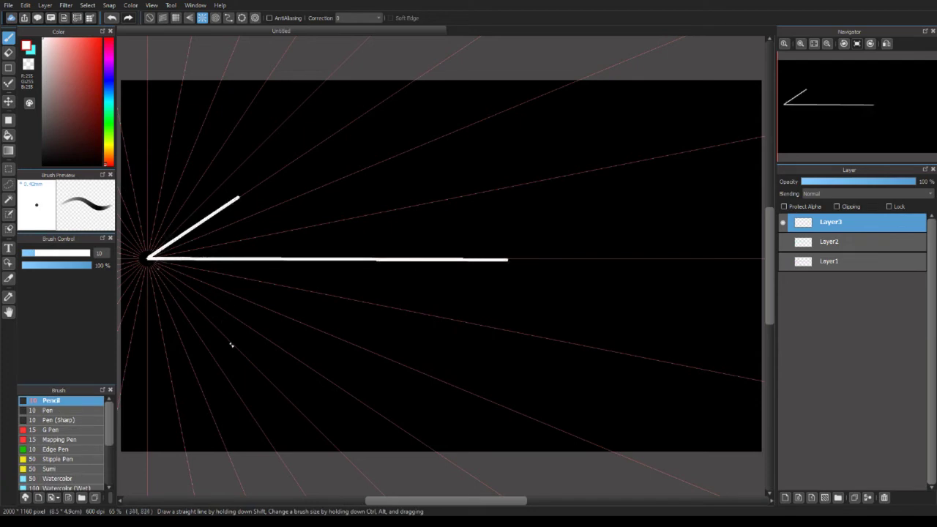
mouse_move(236, 321)
mouse_down()
mouse_move(202, 299)
mouse_move(208, 214)
mouse_move(323, 148)
mouse_up()
Soften the outer ends of the white rays on Layer3 with the Blur brush.
scroll(66, 446, down, 3)
click(49, 445)
mouse_move(195, 294)
mouse_down()
mouse_move(376, 391)
mouse_move(192, 291)
mouse_move(245, 319)
mouse_up()
mouse_move(344, 258)
mouse_down()
mouse_move(601, 259)
mouse_move(538, 260)
mouse_up()
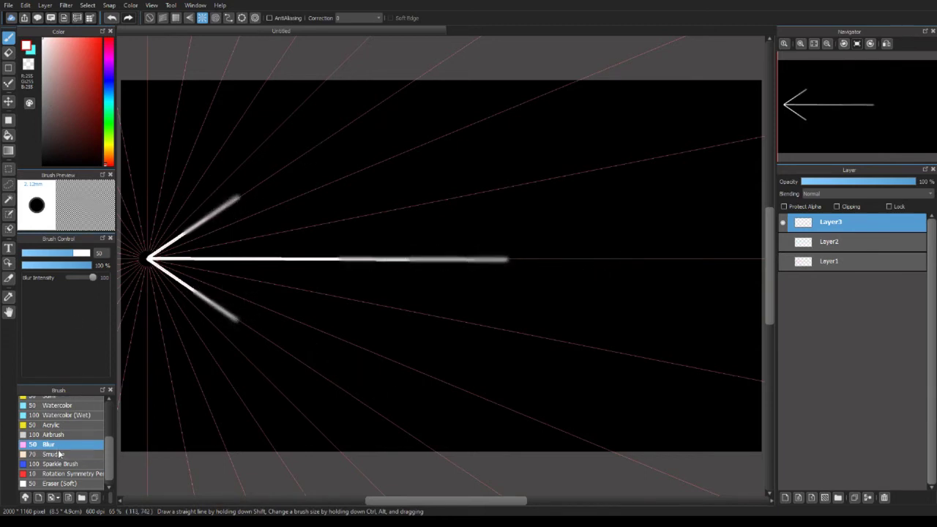
Smudge the ends of the three white rays outward along the radial guides into long tapers.
click(49, 454)
drag(188, 231, 308, 151)
drag(192, 293, 278, 344)
drag(230, 315, 381, 412)
drag(188, 224, 323, 138)
drag(331, 259, 611, 260)
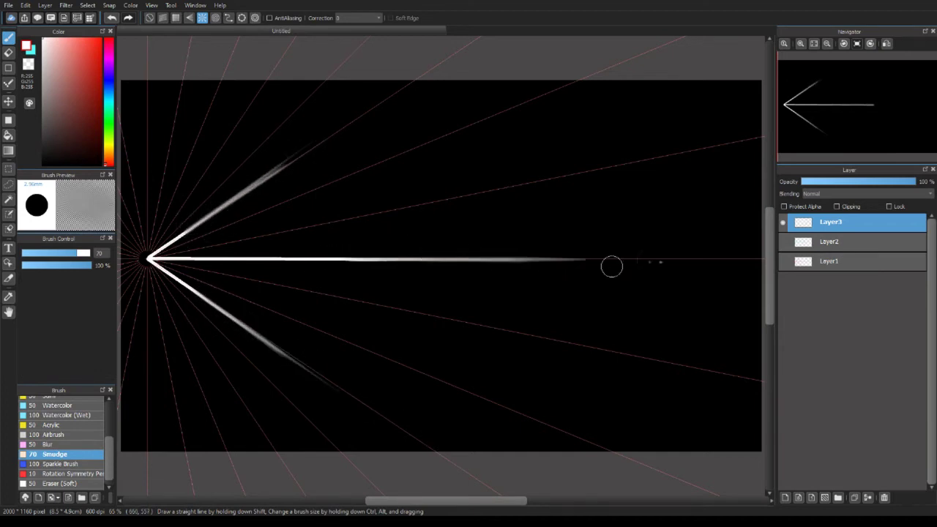
Show Layer1 and Layer2 again and view the combined rays without the guides, returning to the radial snap.
click(783, 241)
click(783, 262)
click(150, 18)
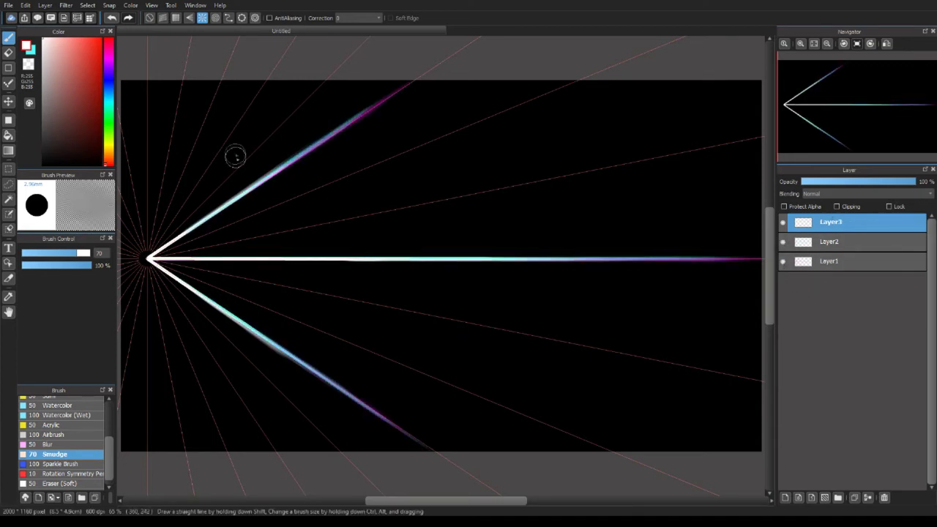
click(216, 17)
click(202, 17)
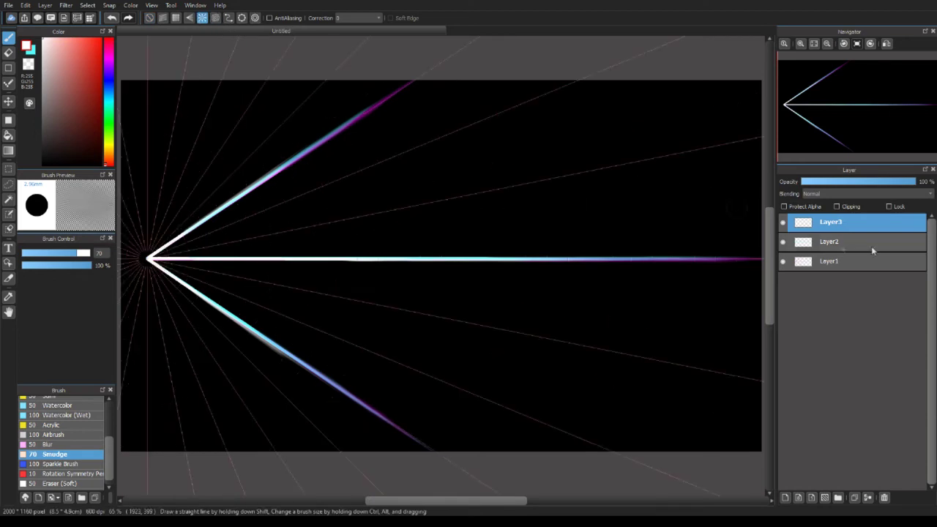
Add a new layer above Layer3 and hide the three layers beneath it.
click(786, 498)
click(782, 242)
click(783, 262)
click(783, 281)
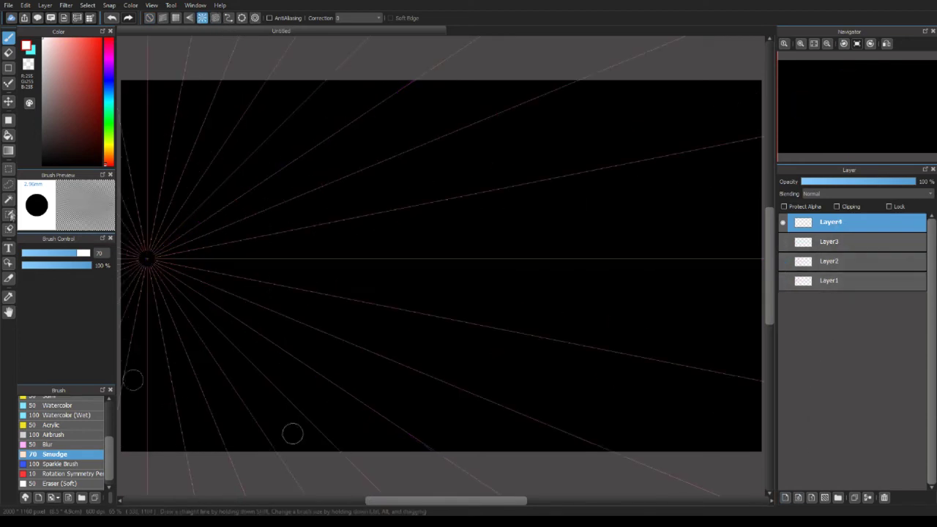
Switch to green and the Edge Pen, try a white-cored ray along the horizontal guide on Layer4, and undo it.
click(32, 52)
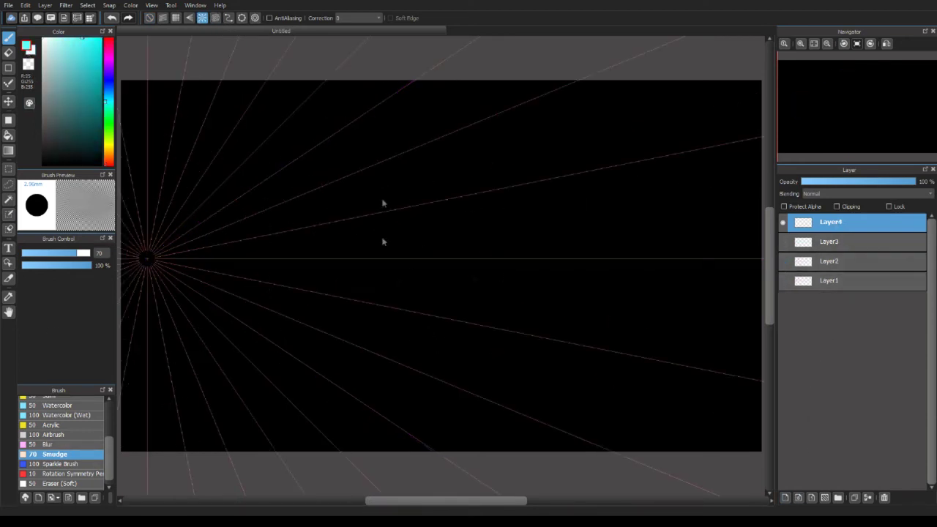
click(578, 345)
click(30, 104)
scroll(66, 440, up, 5)
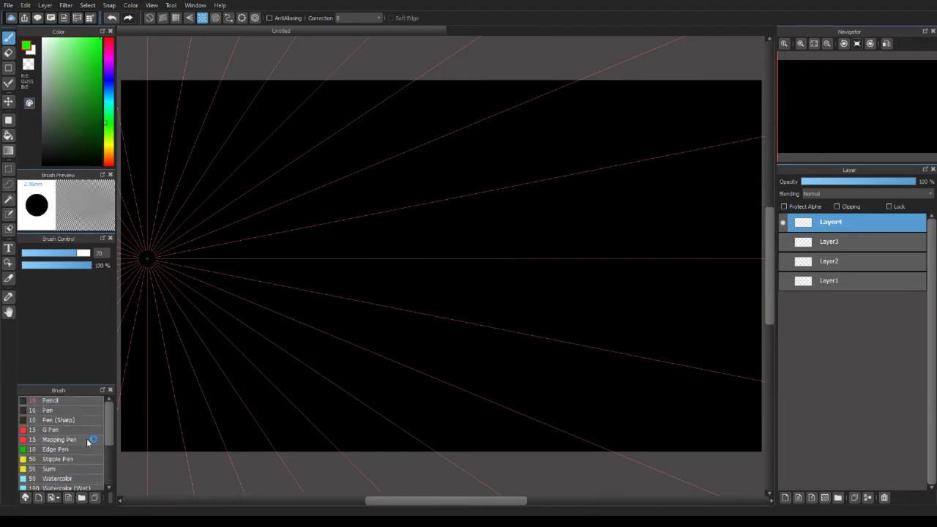
click(56, 449)
drag(517, 257, 260, 257)
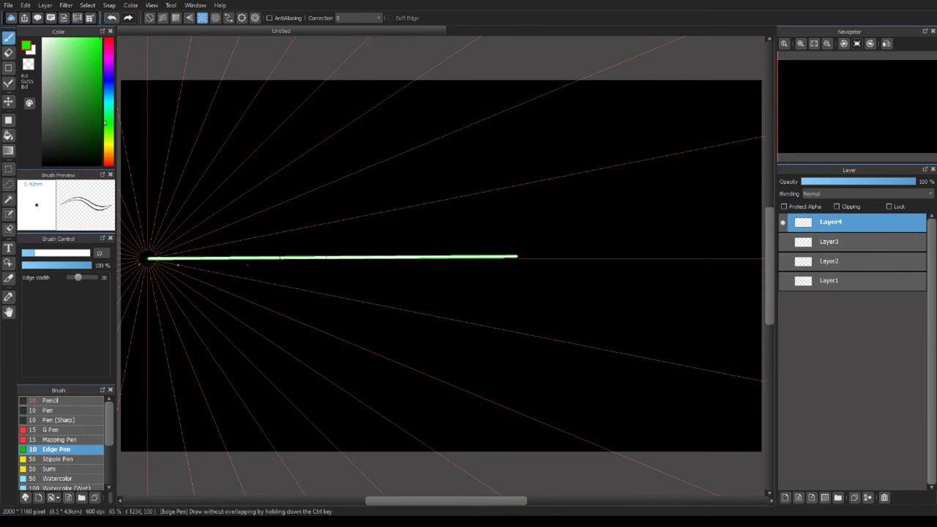
click(111, 18)
Draw three green-edged, black-cored Edge Pen rays into the vanishing point along the horizontal guide and the two diagonal guides.
key(x)
drag(470, 257, 133, 256)
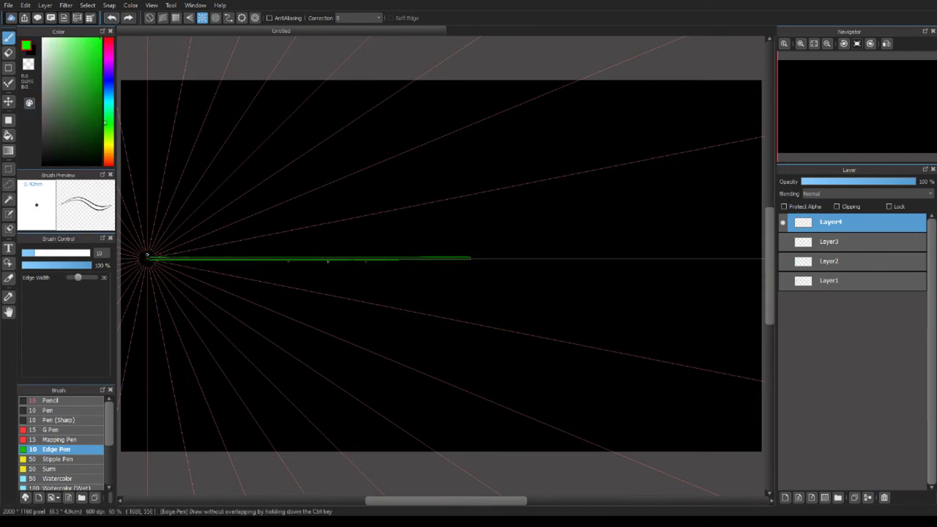
drag(243, 195, 136, 272)
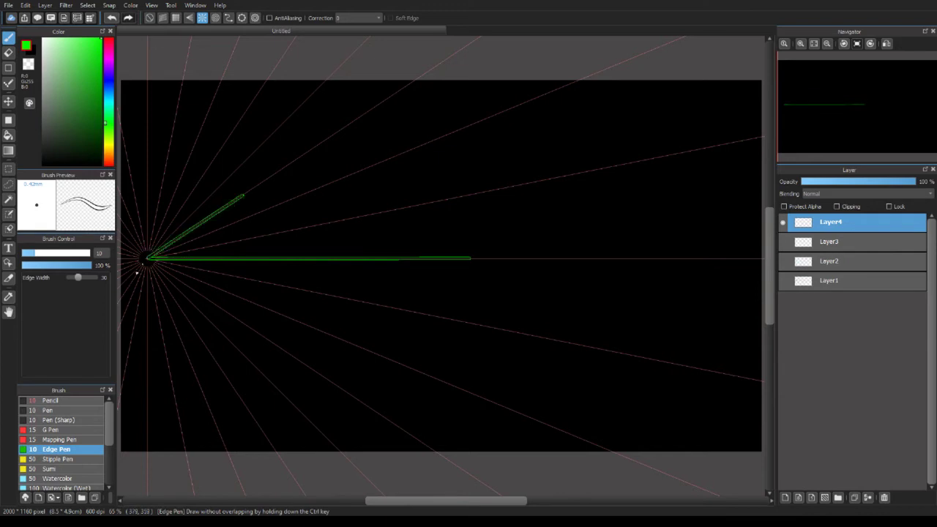
drag(244, 317, 145, 262)
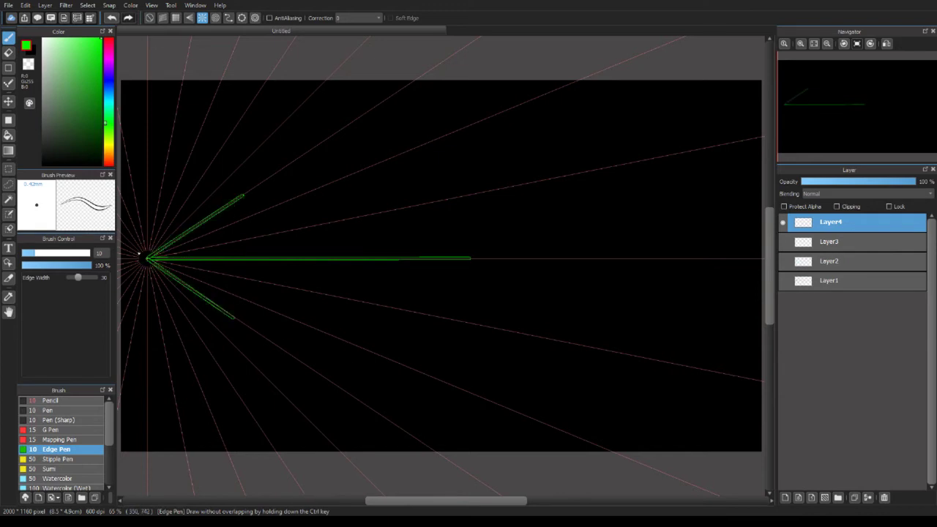
Show Layer3, Layer2 and Layer1 again and delete Layer4 with its green rays.
click(782, 242)
click(783, 261)
click(784, 281)
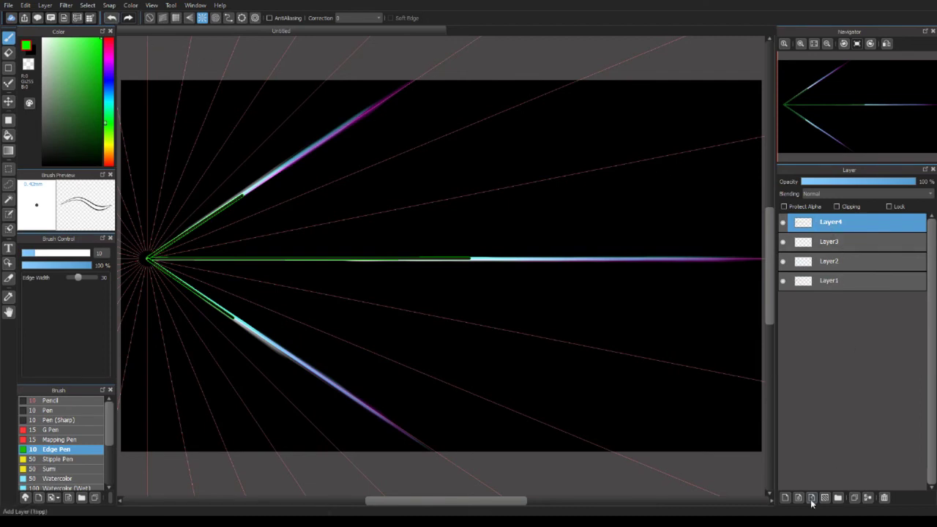
click(882, 499)
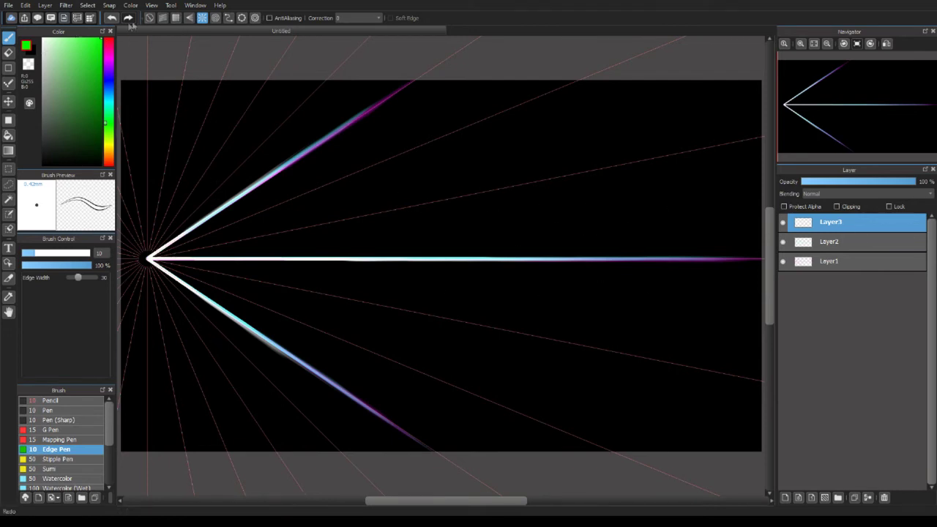
Add the magenta text "Ikian" in a squared sans-serif font and place it just above the horizontal ray.
click(8, 247)
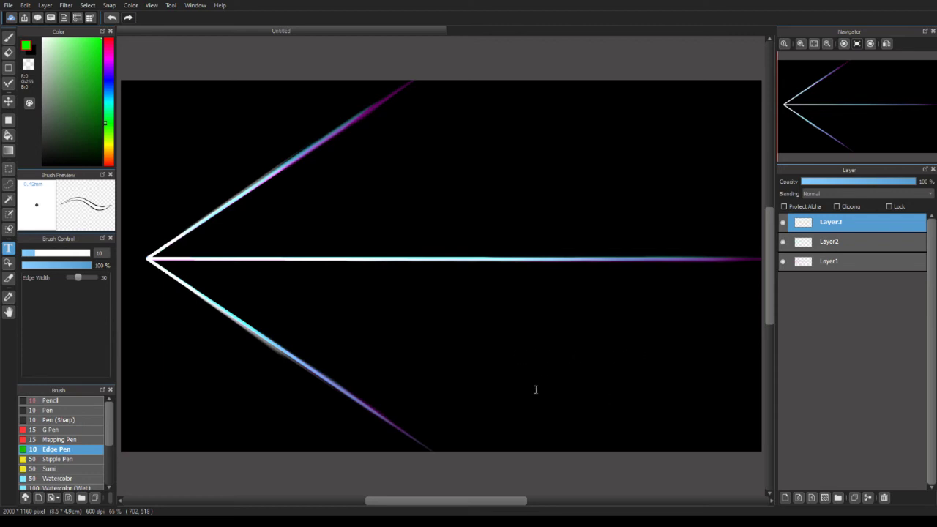
text(Ikian)
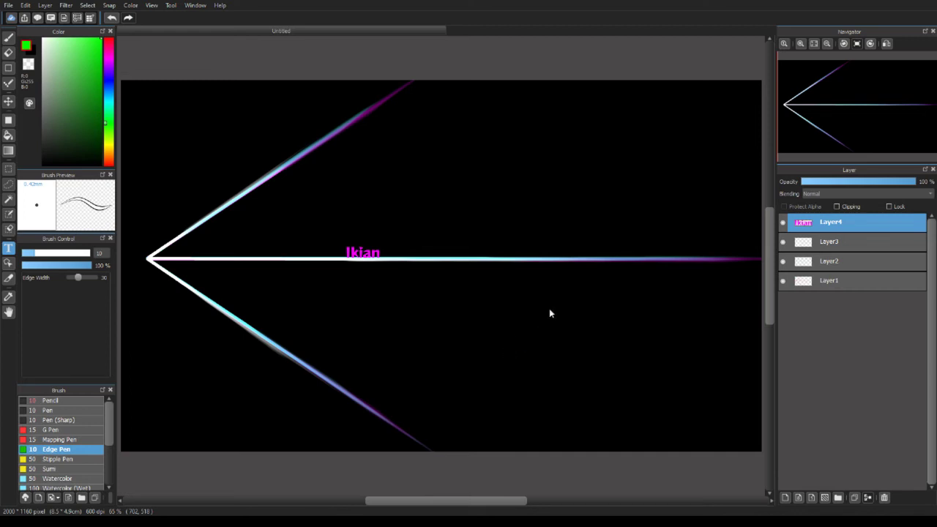
click(553, 373)
drag(360, 251, 420, 246)
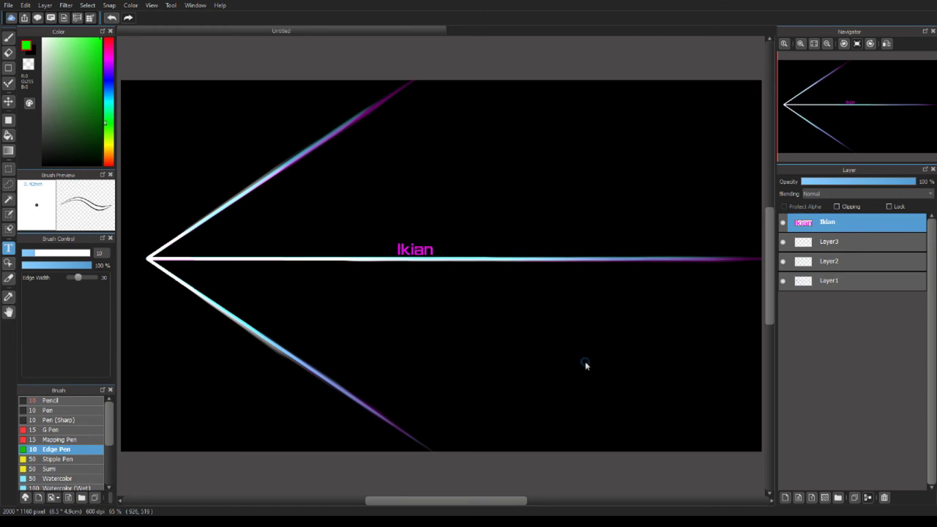
Enlarge the "Ikian" text slightly and move it farther from the vanishing point, resting on top of the horizontal ray.
click(585, 363)
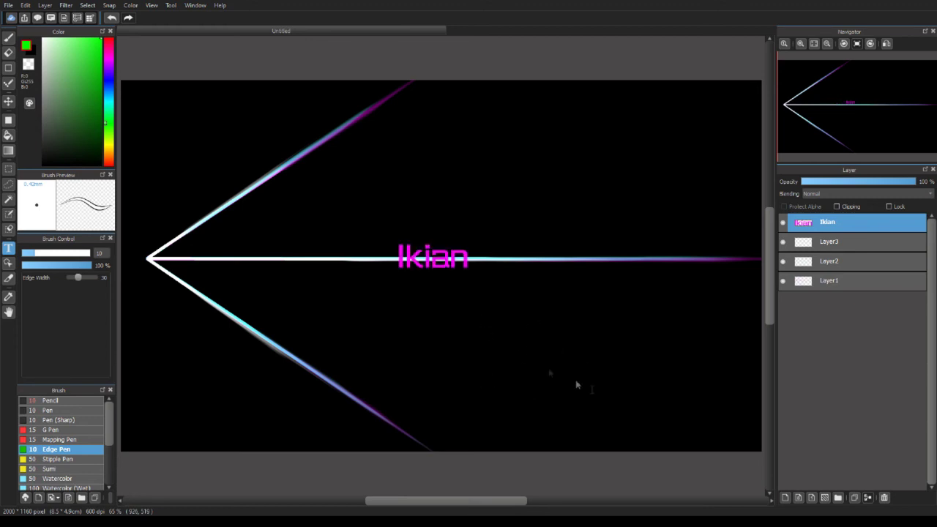
click(623, 417)
click(594, 411)
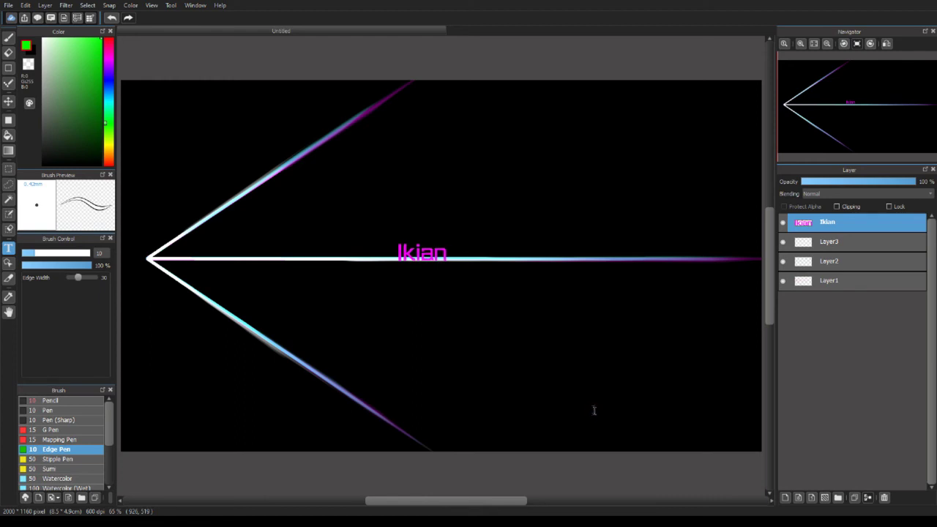
drag(423, 251, 453, 248)
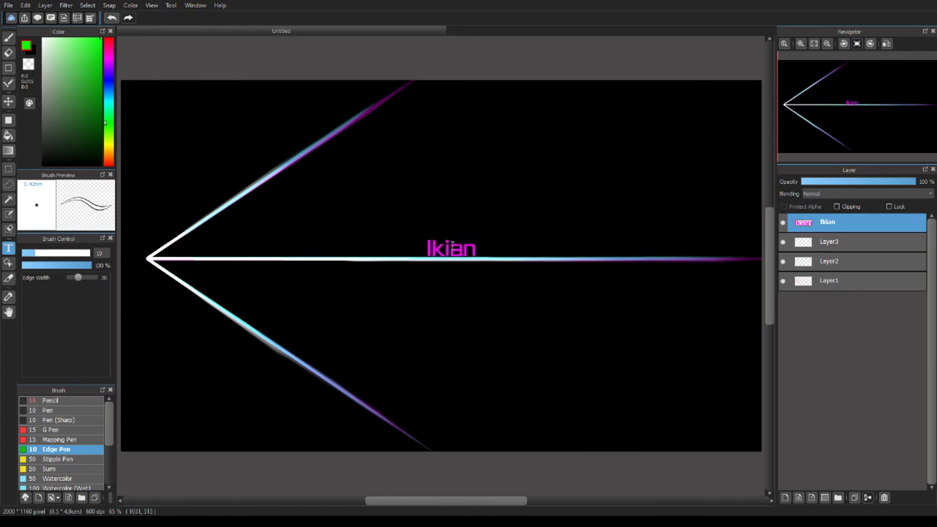
click(829, 196)
click(823, 249)
mouse_move(462, 250)
mouse_down()
mouse_move(462, 260)
mouse_move(462, 249)
mouse_up()
Add the magenta text "Loverdail" below the horizontal ray in the same font and rotate it 180 degrees.
scroll(833, 195, up, 7)
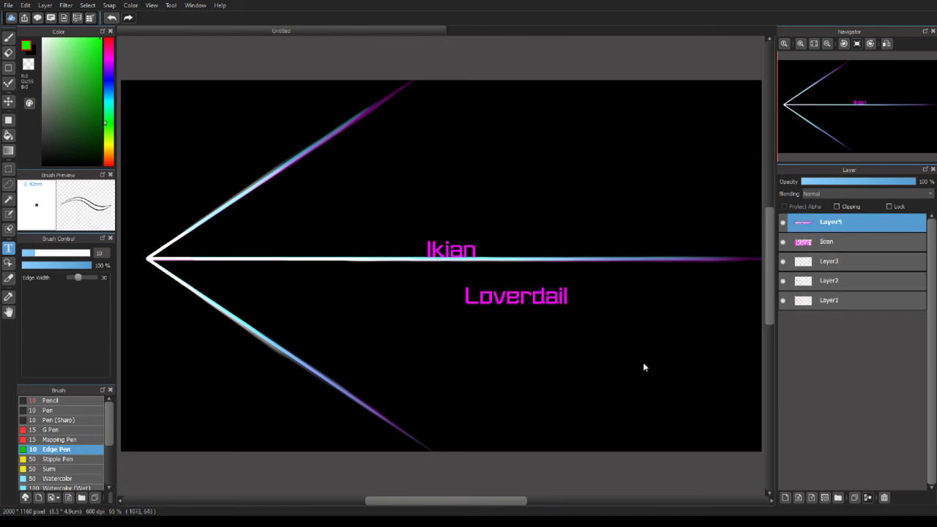
click(476, 346)
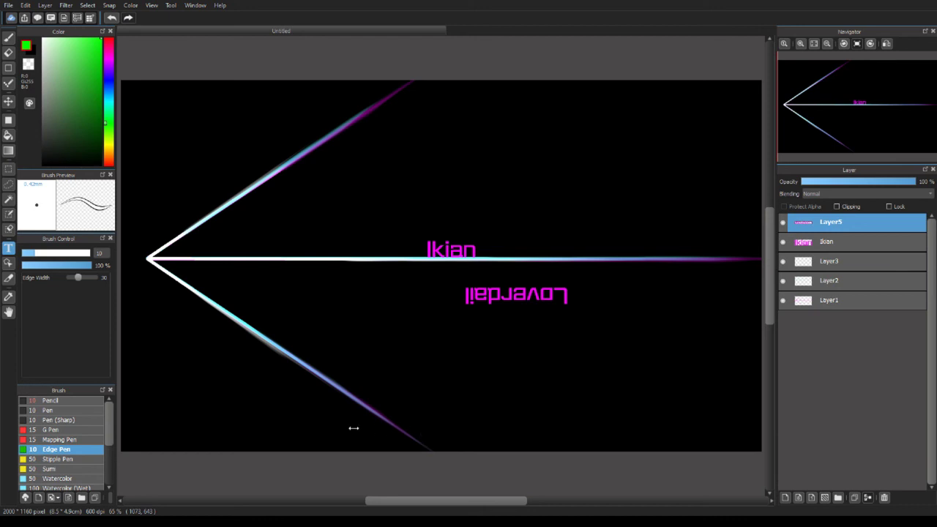
Try the lower text with reversed letter order and with a quarter-turn rotation, returning to the upside-down "Loverdail".
text(ɐᴉl)
text(˥oʌǝɹ)
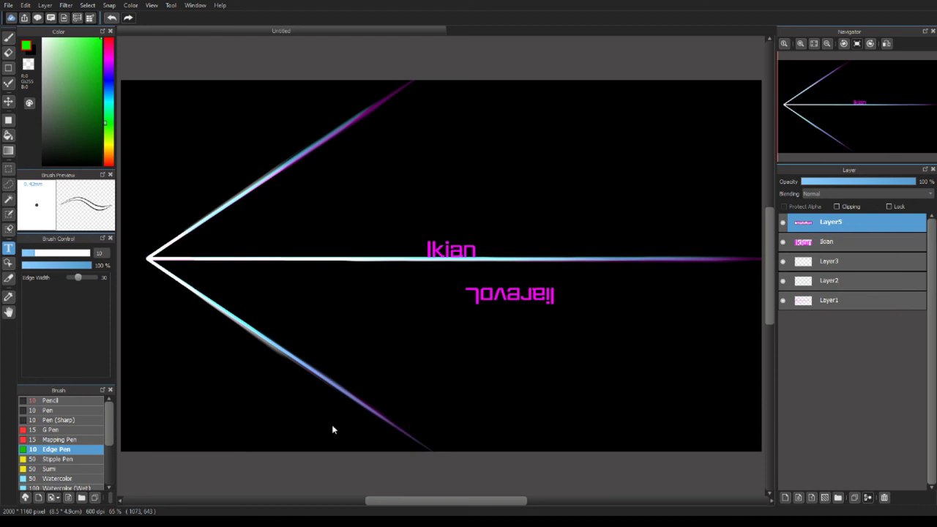
key(ctrl+z)
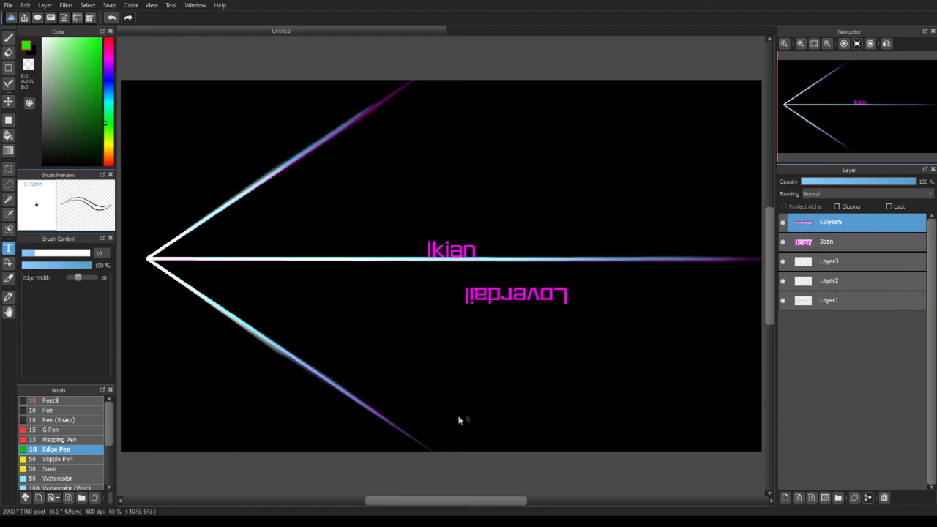
key(ctrl+z)
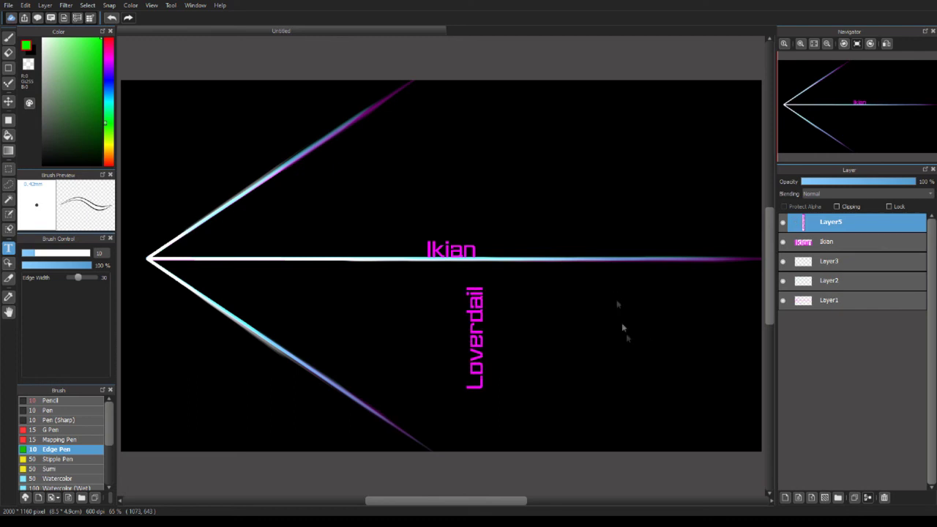
key(ctrl+y)
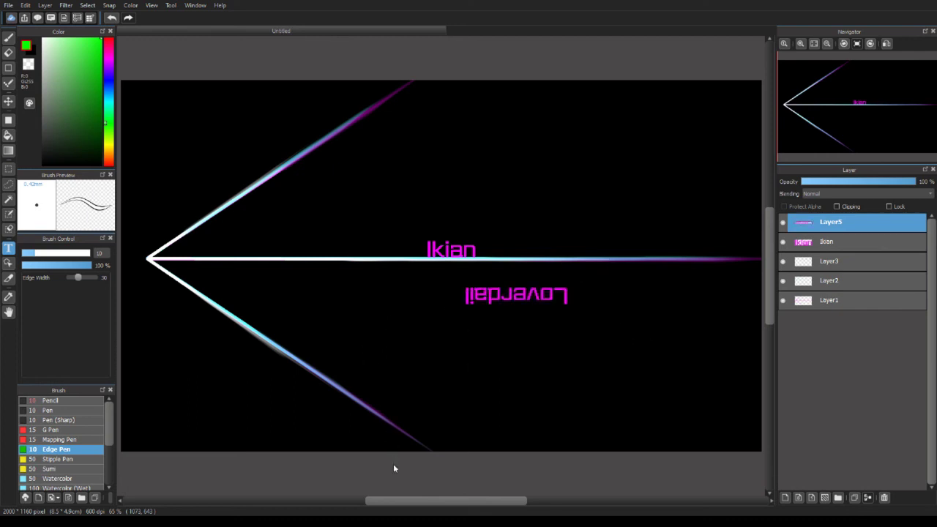
Move the upside-down "Loverdail" up against the underside of the horizontal ray and centre "Ikian" above it.
drag(512, 296, 486, 269)
drag(477, 251, 514, 249)
Enlarge the "Ikian" text above the ray and nudge "Loverdail" so both stay centred on each other.
click(484, 251)
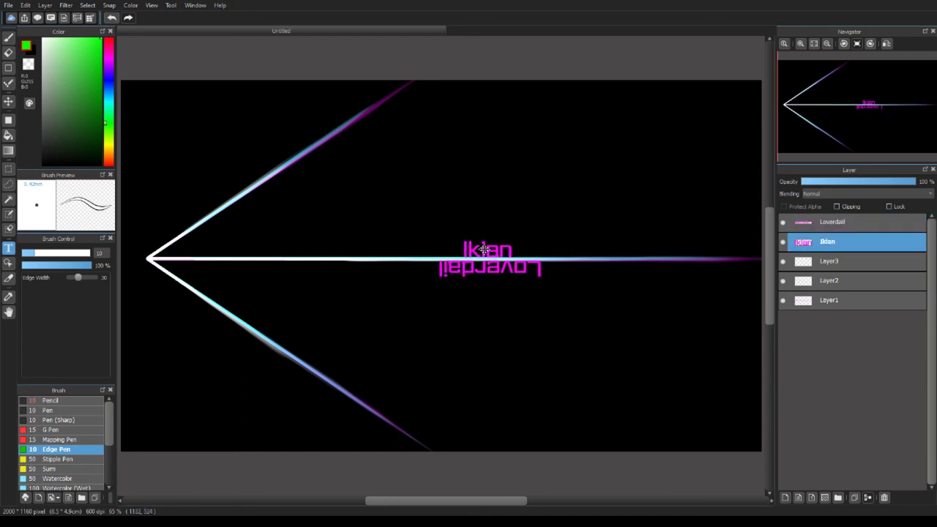
click(544, 306)
mouse_move(508, 256)
mouse_down()
mouse_move(504, 242)
mouse_move(502, 271)
mouse_up()
click(503, 266)
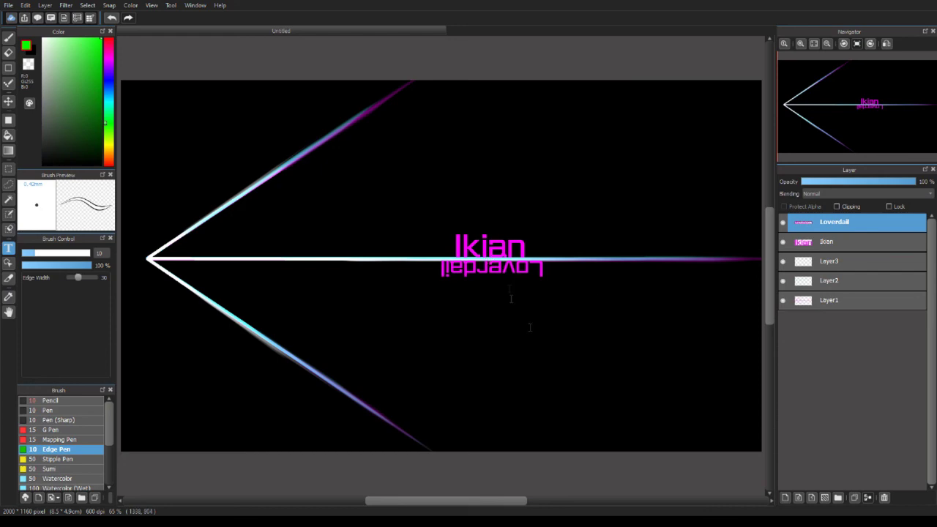